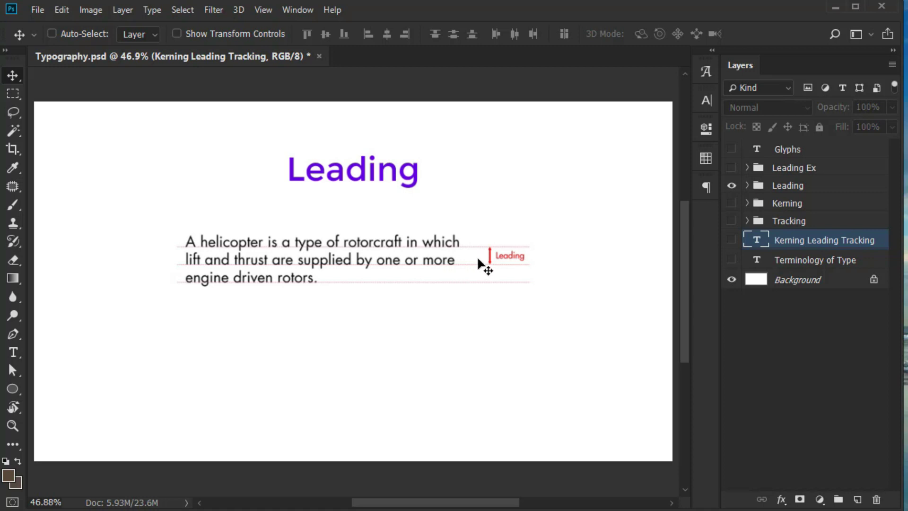
- Show the Leading Ex group and its topmost Lorem ipsum text layer so the third example paragraph is displayed
{"action": "left_click", "coordinate": [732, 168]}
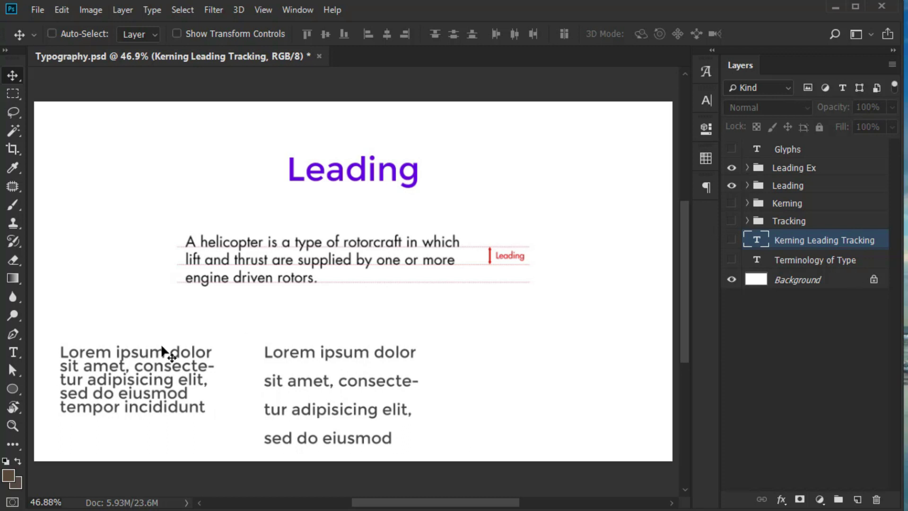
{"action": "left_click", "coordinate": [747, 168]}
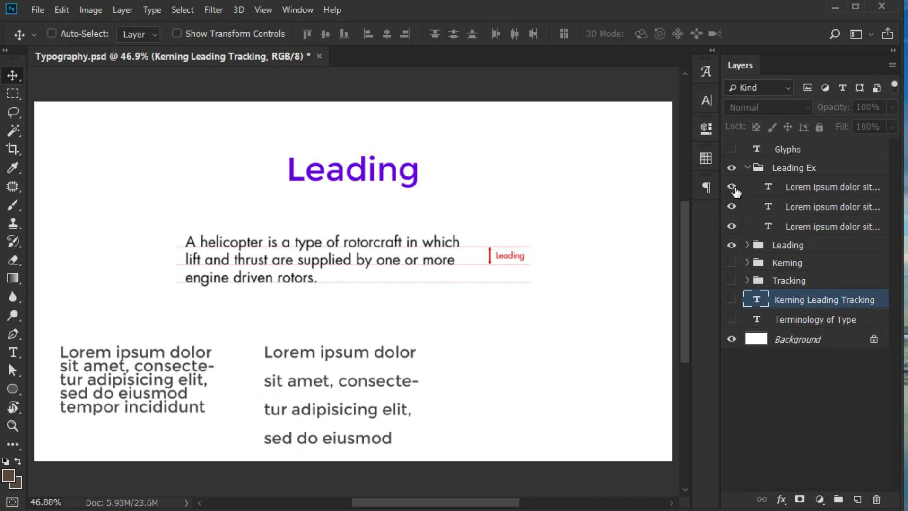
{"action": "left_click", "coordinate": [733, 187]}
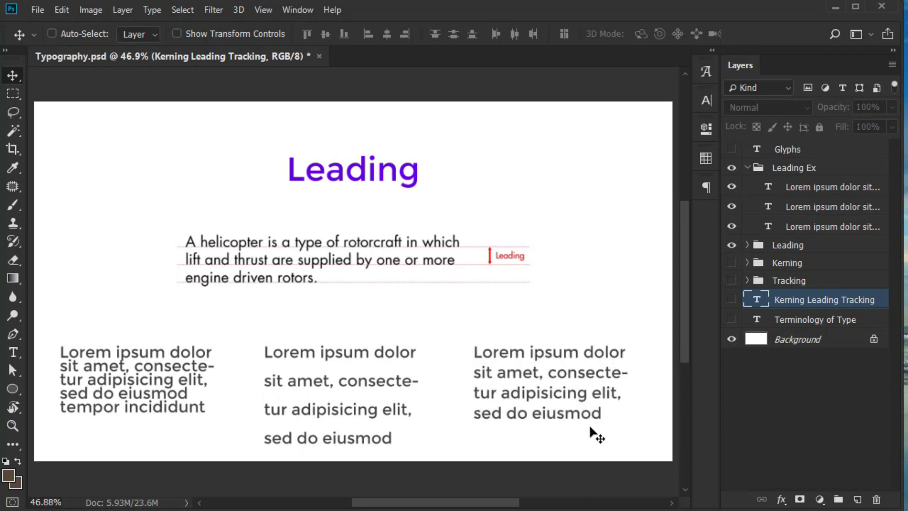
- Inspect the leading, tracking and kerning settings of the third Lorem ipsum paragraph
{"action": "double_click", "coordinate": [548, 379]}
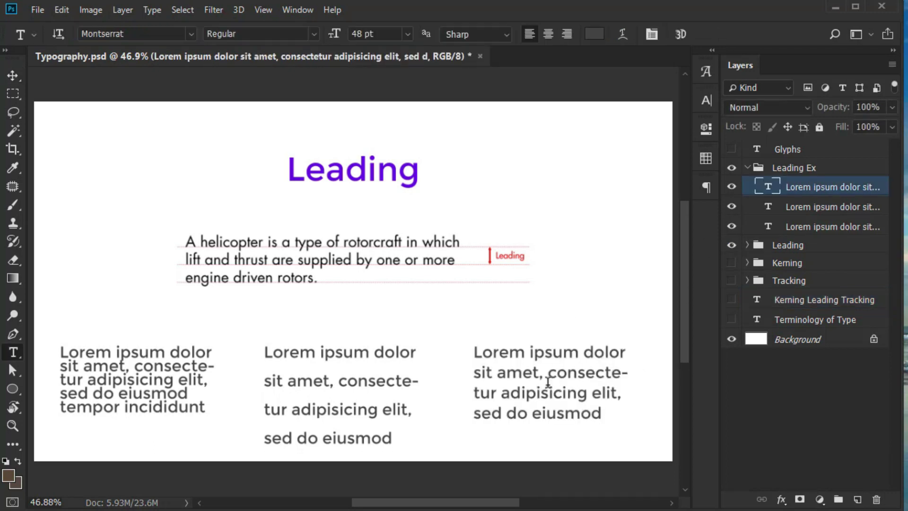
{"action": "left_click", "coordinate": [588, 377]}
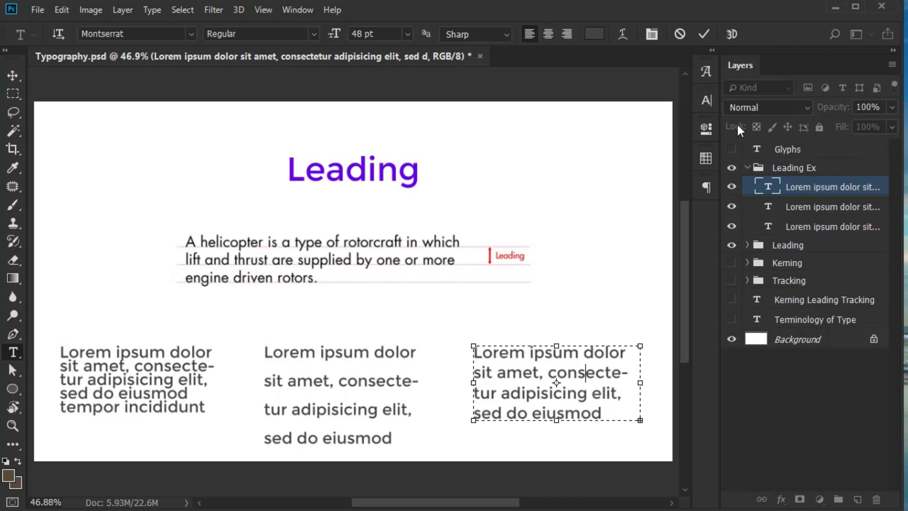
{"action": "left_click", "coordinate": [710, 102]}
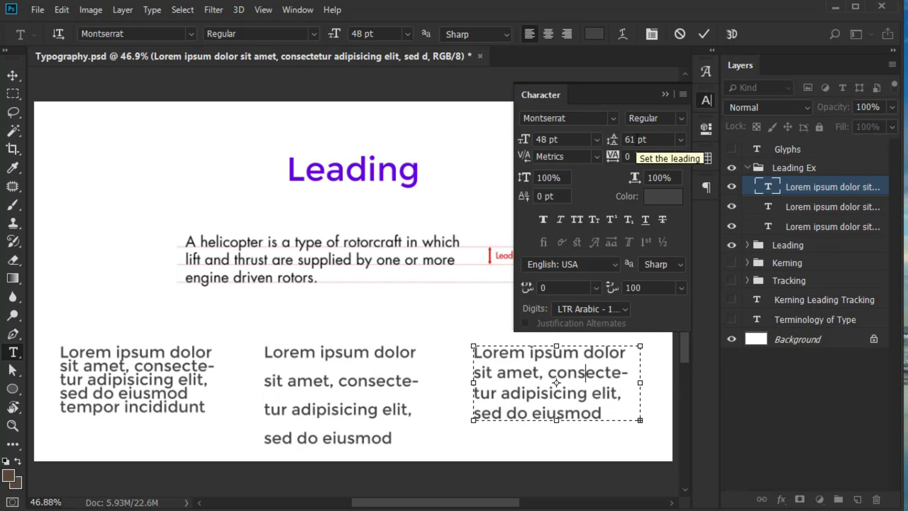
{"action": "key", "text": "ctrl+a"}
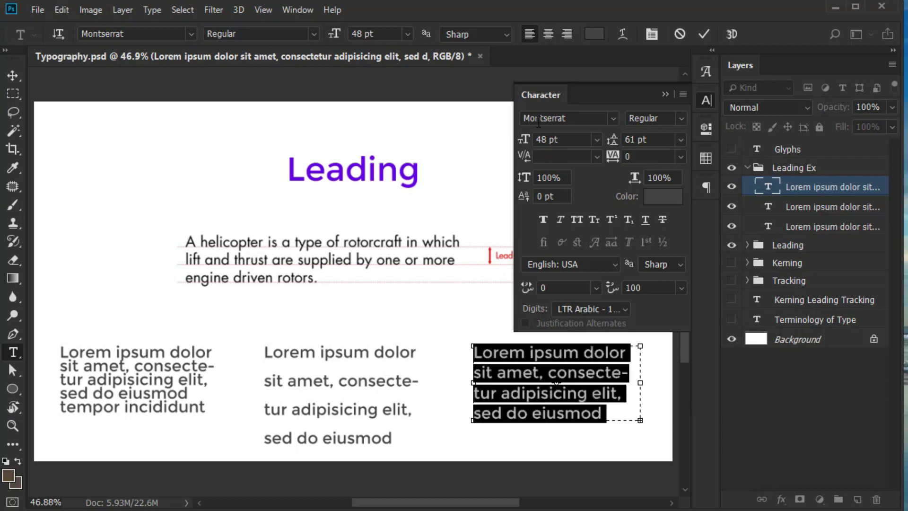
{"action": "mouse_move", "coordinate": [618, 158]}
{"action": "left_mouse_down"}
{"action": "mouse_move", "coordinate": [631, 160]}
{"action": "mouse_move", "coordinate": [617, 165]}
{"action": "left_mouse_up"}
{"action": "left_click", "coordinate": [514, 400]}
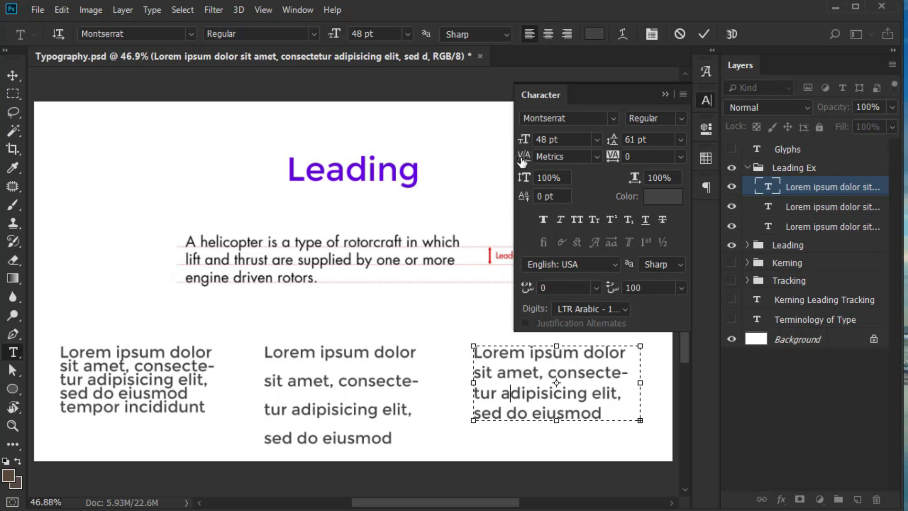
{"action": "mouse_move", "coordinate": [526, 161]}
{"action": "left_mouse_down"}
{"action": "mouse_move", "coordinate": [544, 160]}
{"action": "mouse_move", "coordinate": [486, 162]}
{"action": "mouse_move", "coordinate": [510, 164]}
{"action": "left_mouse_up"}
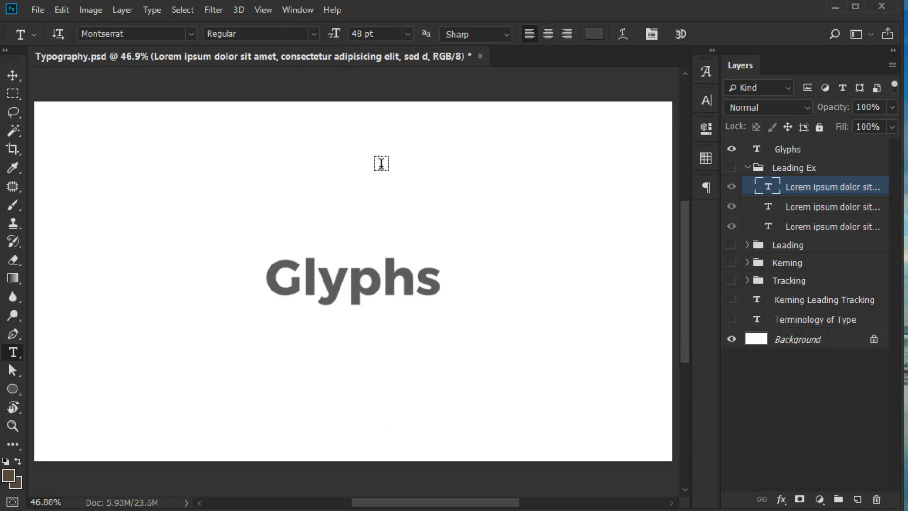
- Bring up the Glyphs panel and view the Montserrat Regular characters from the beginning of the set
{"action": "left_click", "coordinate": [297, 10]}
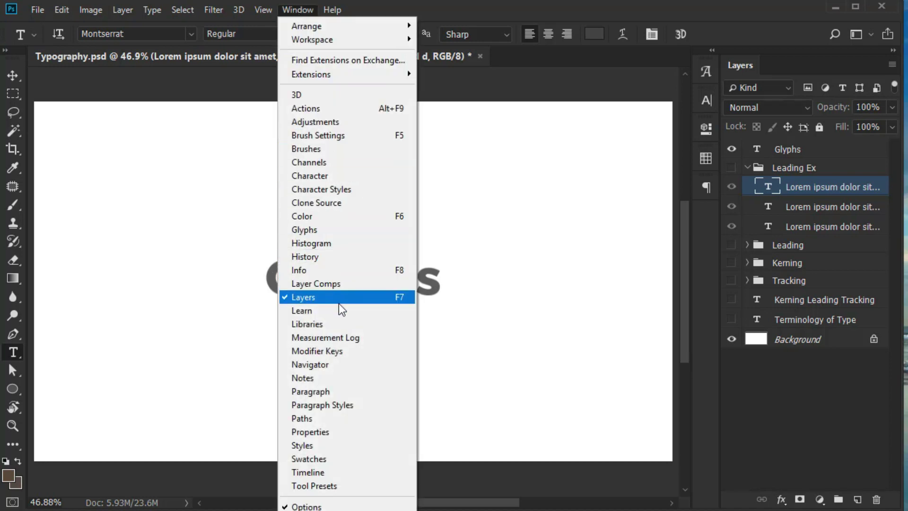
{"action": "left_click", "coordinate": [339, 232]}
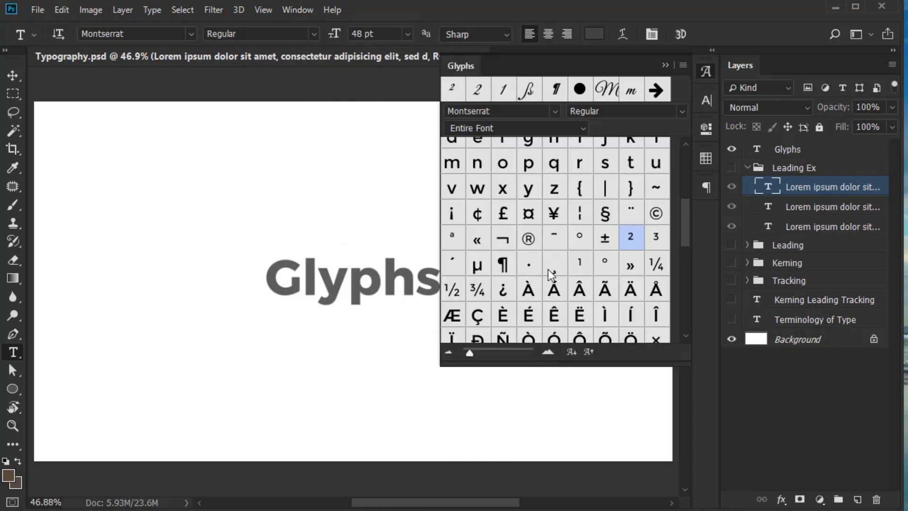
{"action": "scroll", "coordinate": [555, 271], "scroll_direction": "up", "scroll_amount": 5}
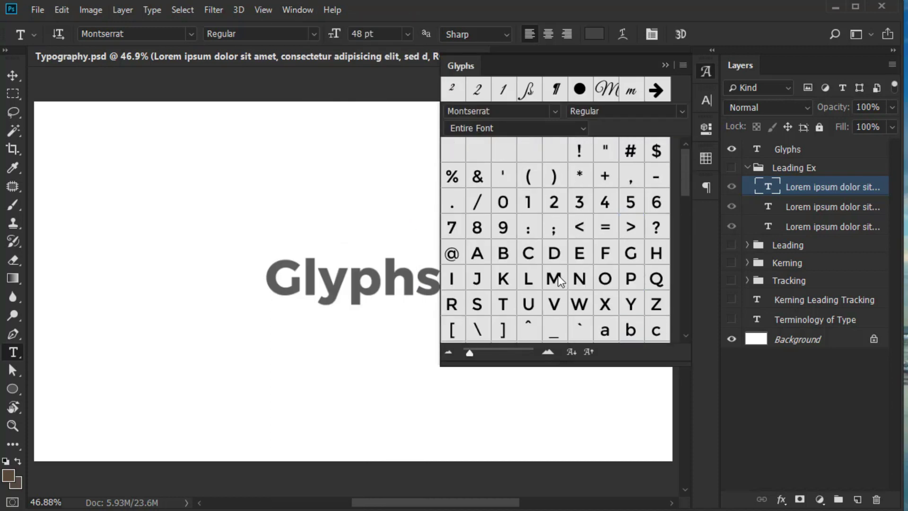
{"action": "mouse_move", "coordinate": [560, 280]}
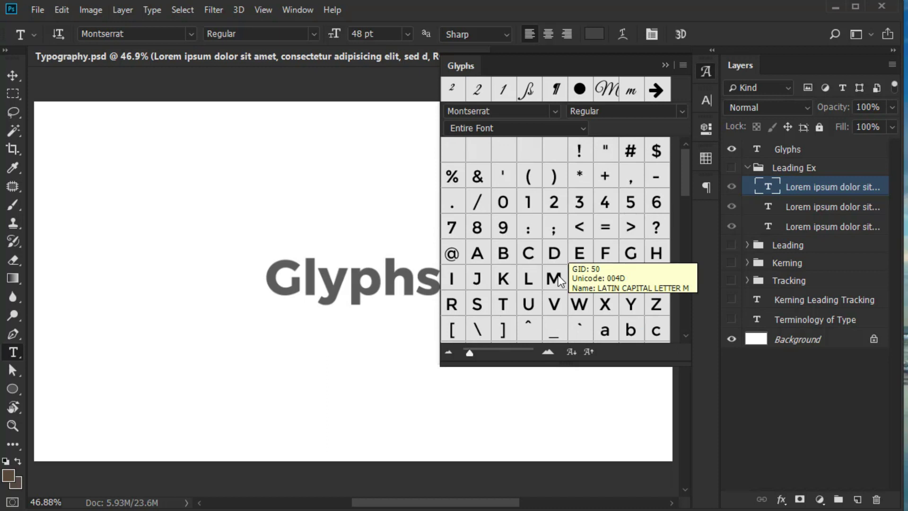
- Browse the accented letters and special symbols in the Montserrat glyph set
{"action": "scroll", "coordinate": [560, 280], "scroll_direction": "down", "scroll_amount": 15}
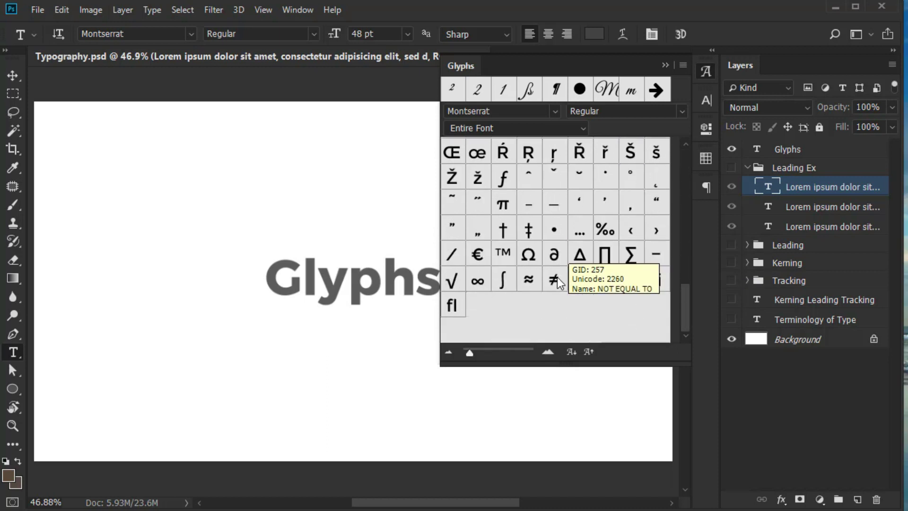
{"action": "scroll", "coordinate": [560, 280], "scroll_direction": "up", "scroll_amount": 12}
{"action": "scroll", "coordinate": [559, 280], "scroll_direction": "down", "scroll_amount": 5}
{"action": "scroll", "coordinate": [558, 279], "scroll_direction": "down", "scroll_amount": 6}
{"action": "scroll", "coordinate": [560, 283], "scroll_direction": "up", "scroll_amount": 4}
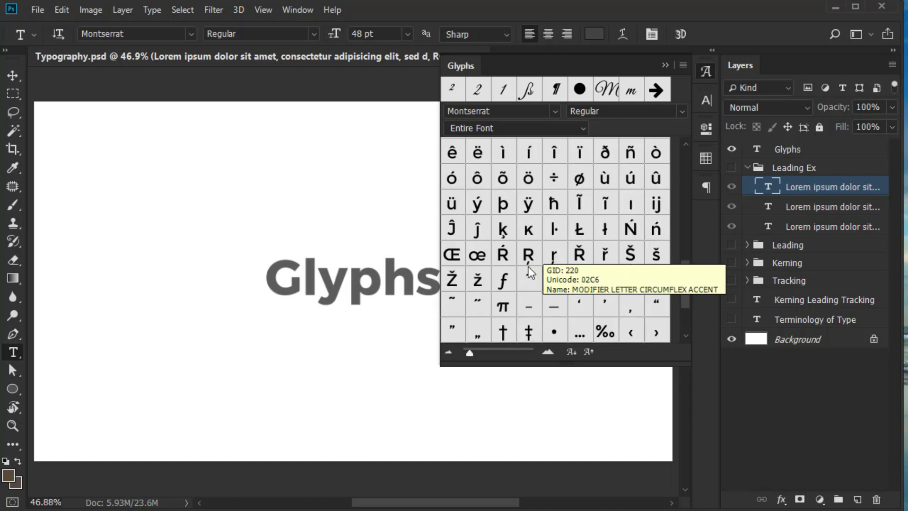
{"action": "scroll", "coordinate": [513, 261], "scroll_direction": "up", "scroll_amount": 2}
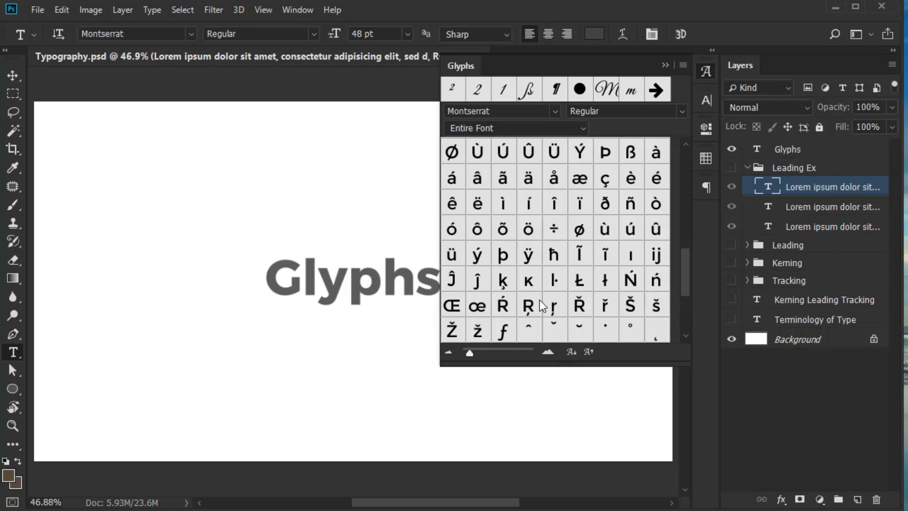
{"action": "scroll", "coordinate": [540, 300], "scroll_direction": "up", "scroll_amount": 4}
{"action": "scroll", "coordinate": [540, 299], "scroll_direction": "down", "scroll_amount": 6}
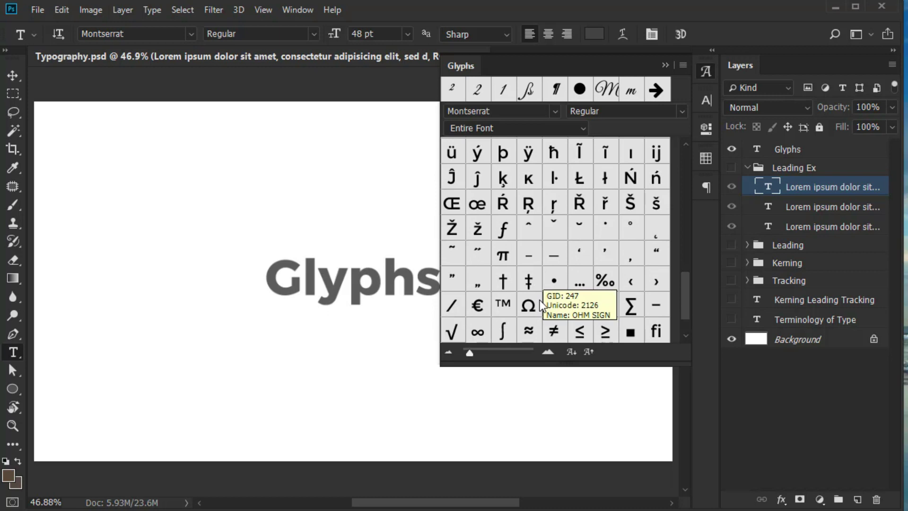
- Start a new text line in FontAwesome Regular below the Glyphs title and browse the font's icons
{"action": "left_click", "coordinate": [278, 372]}
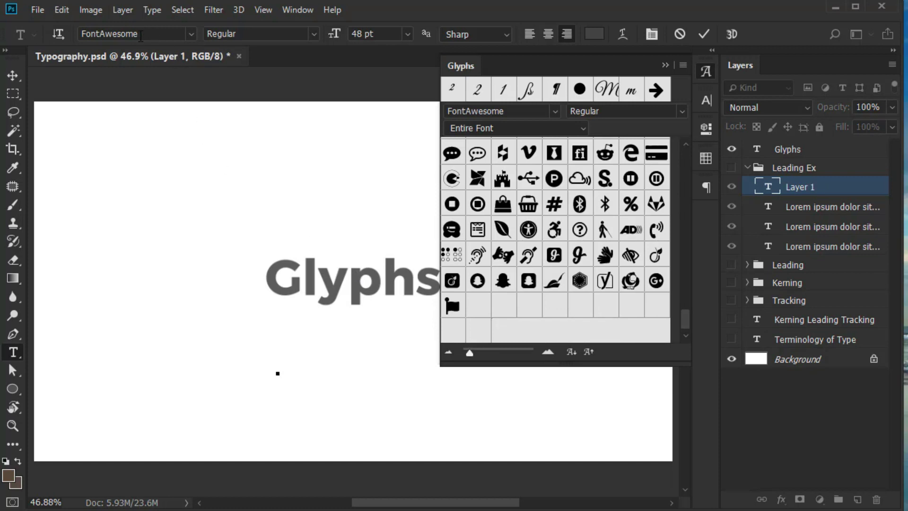
{"action": "scroll", "coordinate": [621, 281], "scroll_direction": "up", "scroll_amount": 15}
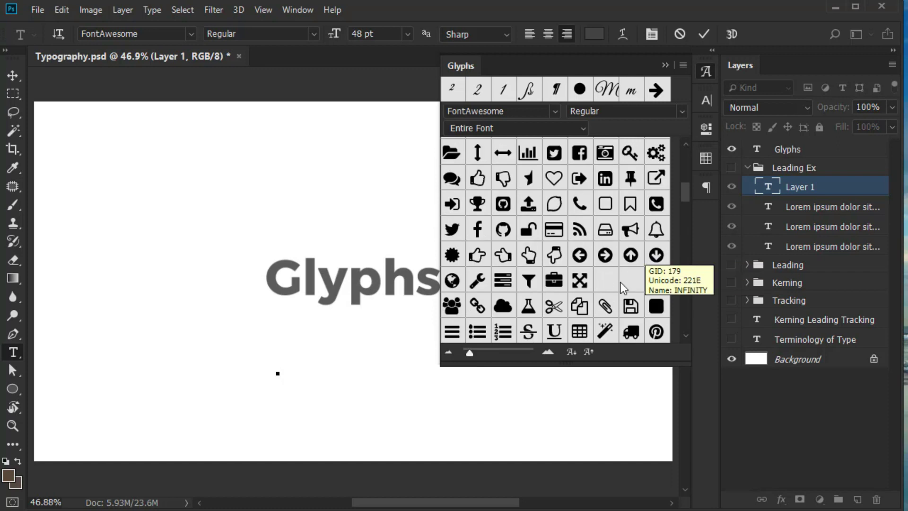
{"action": "scroll", "coordinate": [620, 282], "scroll_direction": "down", "scroll_amount": 10}
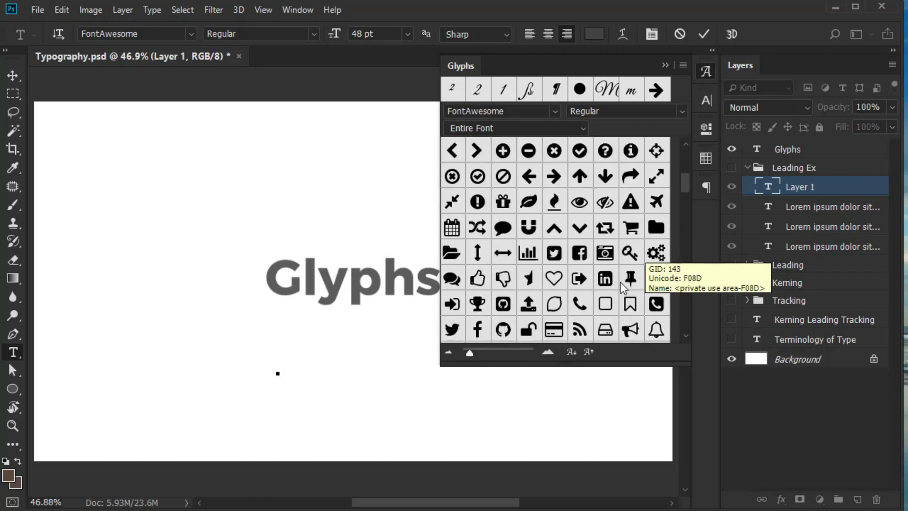
- Insert the FontAwesome check square, right and left chevron circle, rocket and solid circle glyphs into the new text line
{"action": "double_click", "coordinate": [534, 255]}
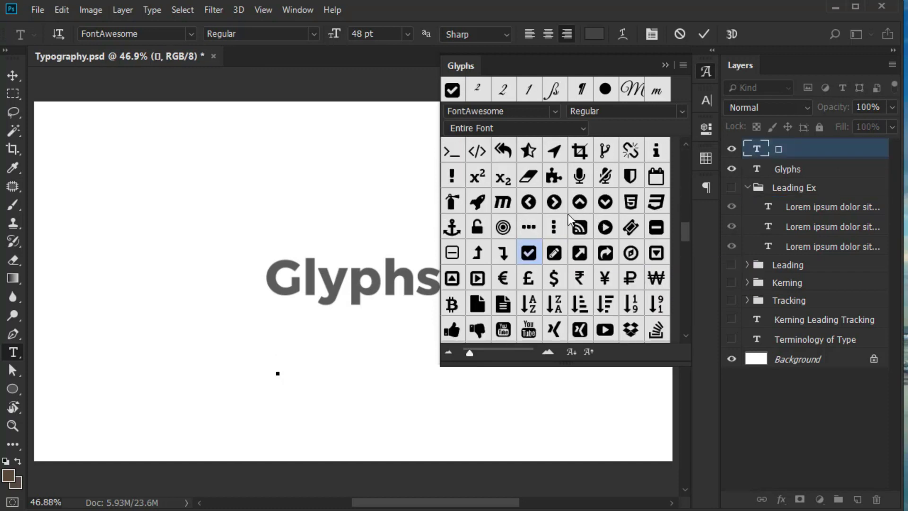
{"action": "scroll", "coordinate": [534, 257], "scroll_direction": "up", "scroll_amount": 1}
{"action": "double_click", "coordinate": [555, 253]}
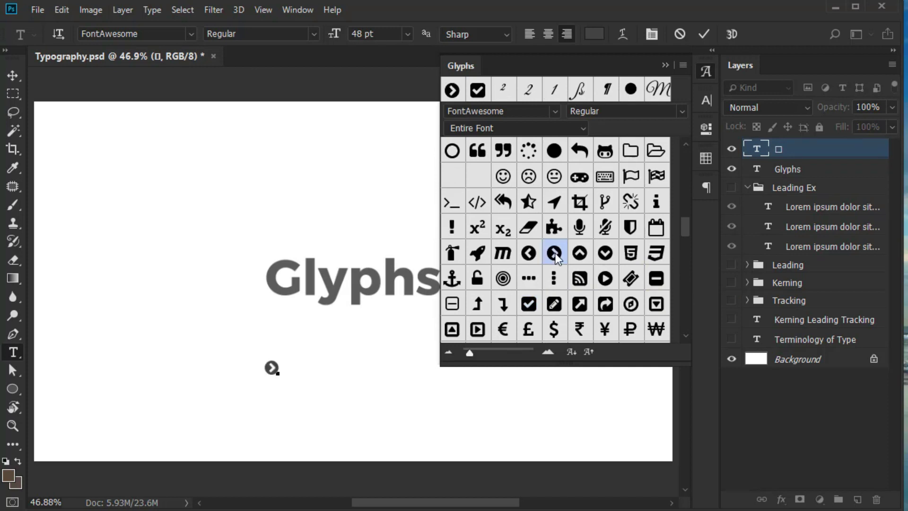
{"action": "double_click", "coordinate": [529, 254]}
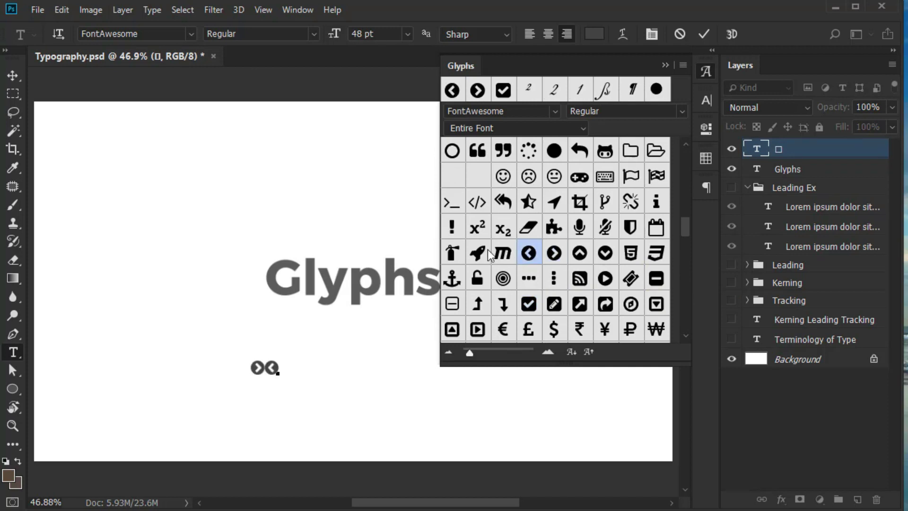
{"action": "double_click", "coordinate": [472, 248]}
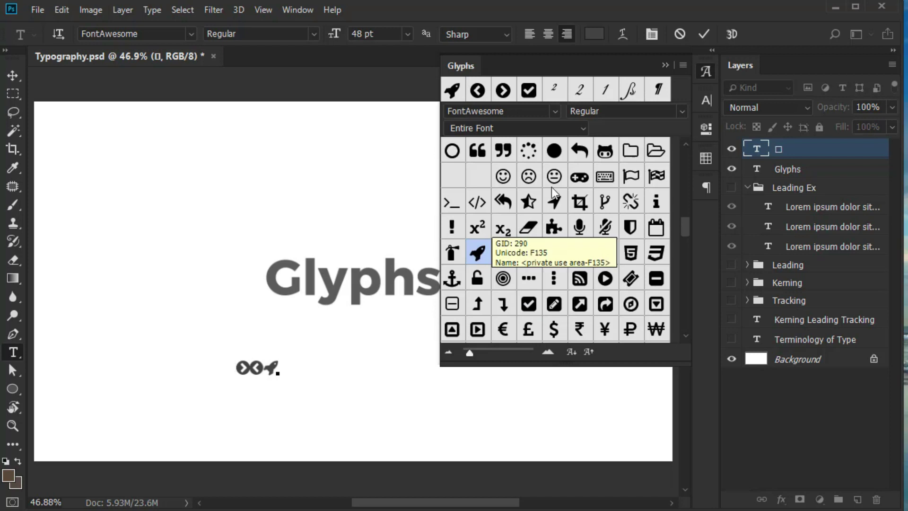
{"action": "double_click", "coordinate": [561, 151]}
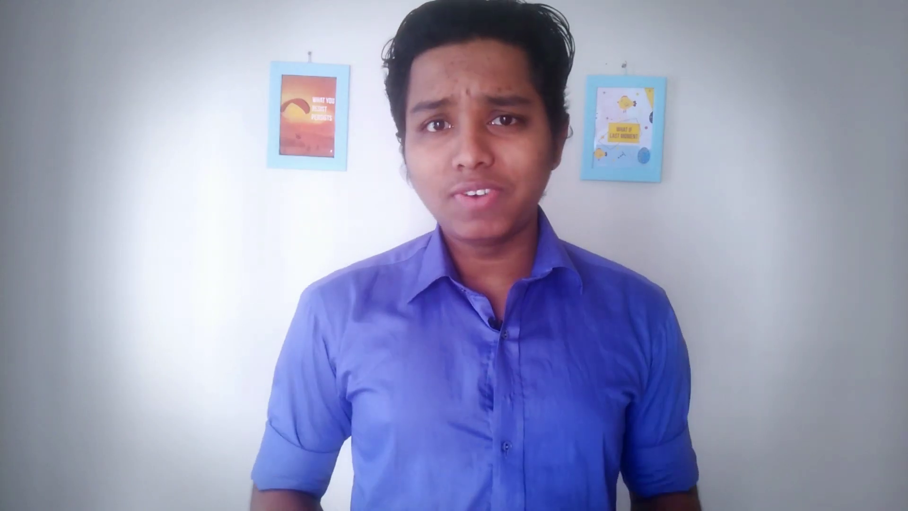